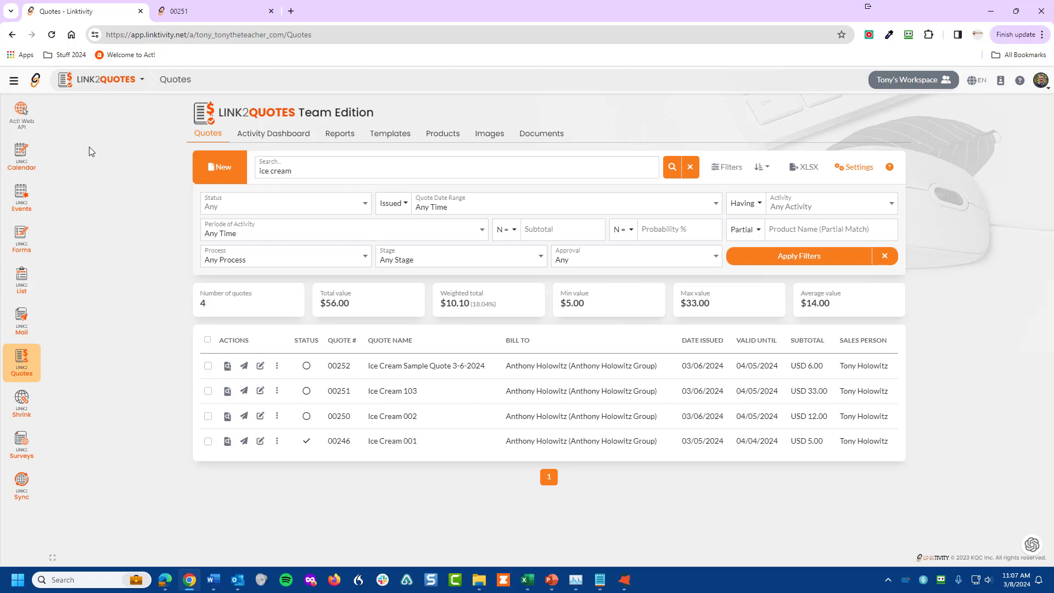
View the ice cream products and return to the quotes list.
click(440, 137)
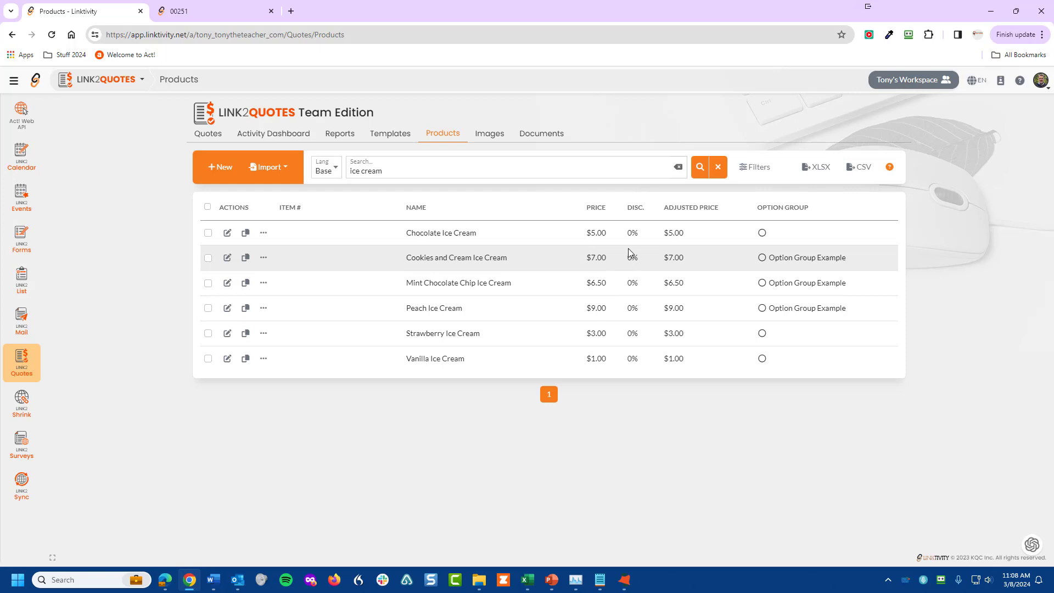
click(208, 133)
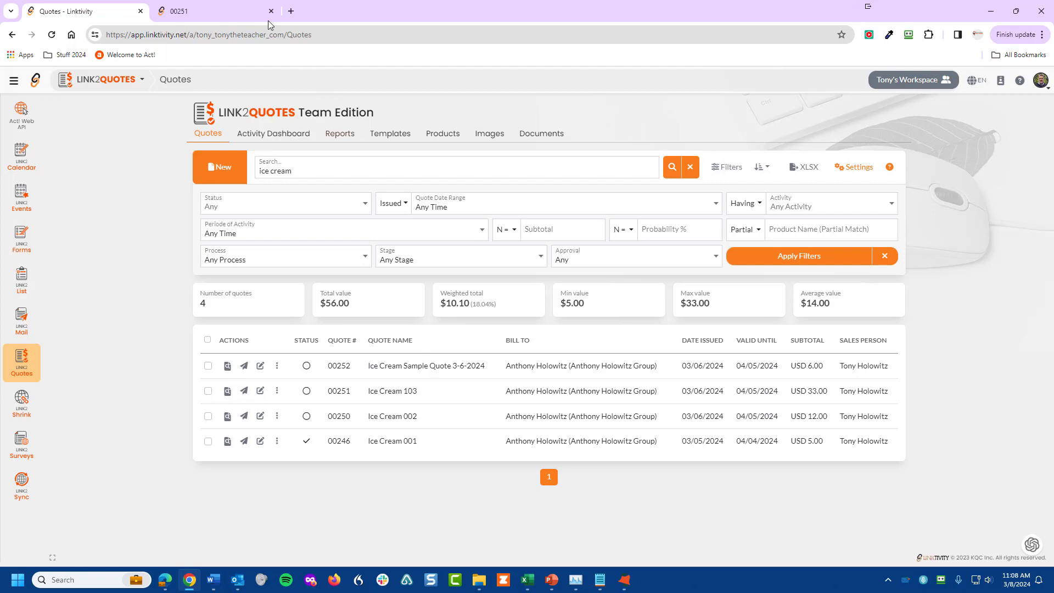
In the customer view of quote 00251, set the Vanilla Ice Cream and Chocolate Ice Cream quantities to 9.
click(194, 15)
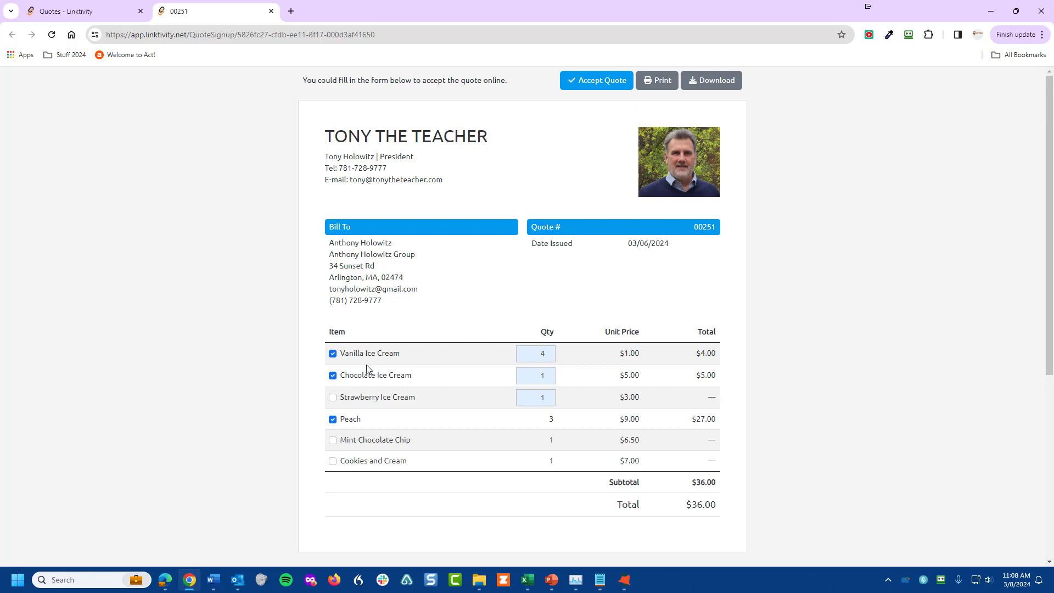
click(549, 351)
double_click(549, 352)
double_click(549, 351)
click(548, 373)
click(548, 372)
click(549, 373)
Switch the quote's option group choice between Mint Chocolate Chip, Cookies and Cream, and Peach, finishing on Peach.
click(551, 426)
click(332, 440)
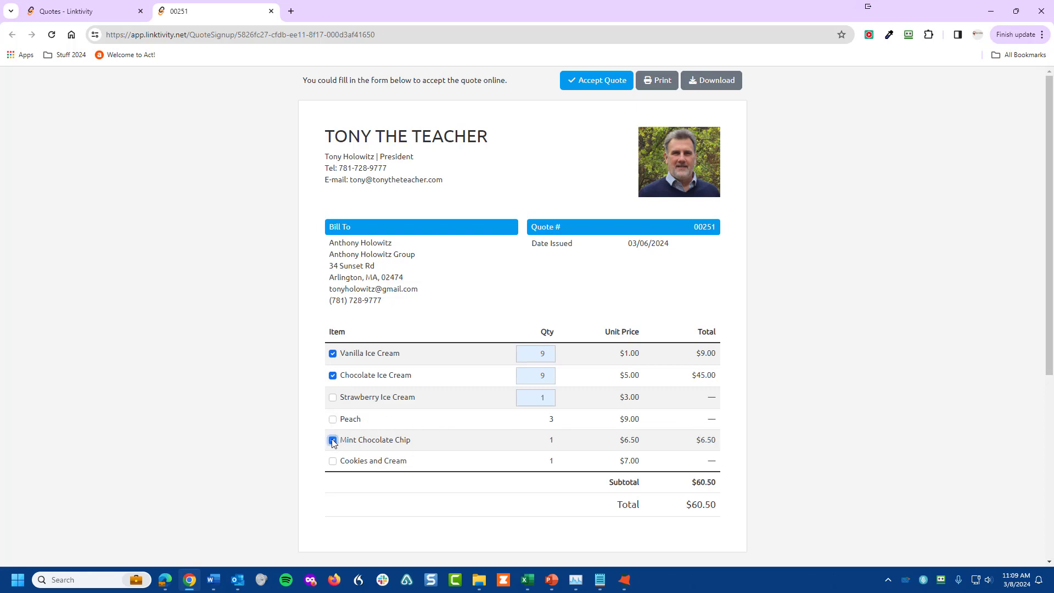
click(333, 461)
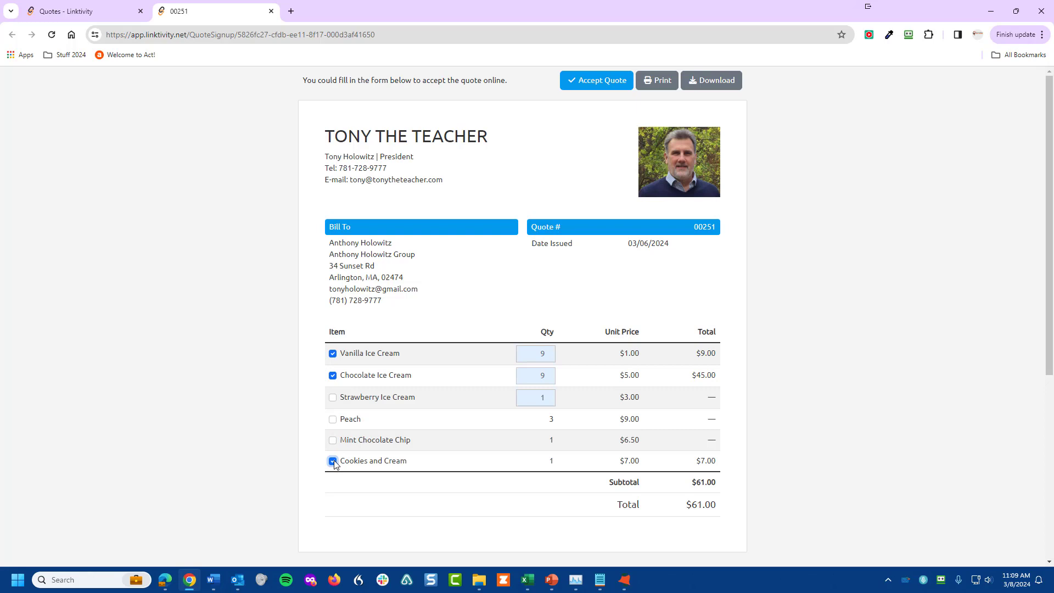
click(333, 420)
click(333, 440)
click(333, 461)
click(333, 420)
Return to the Link2Quotes workspace and look through its activity dashboard, reports, templates and products.
click(62, 11)
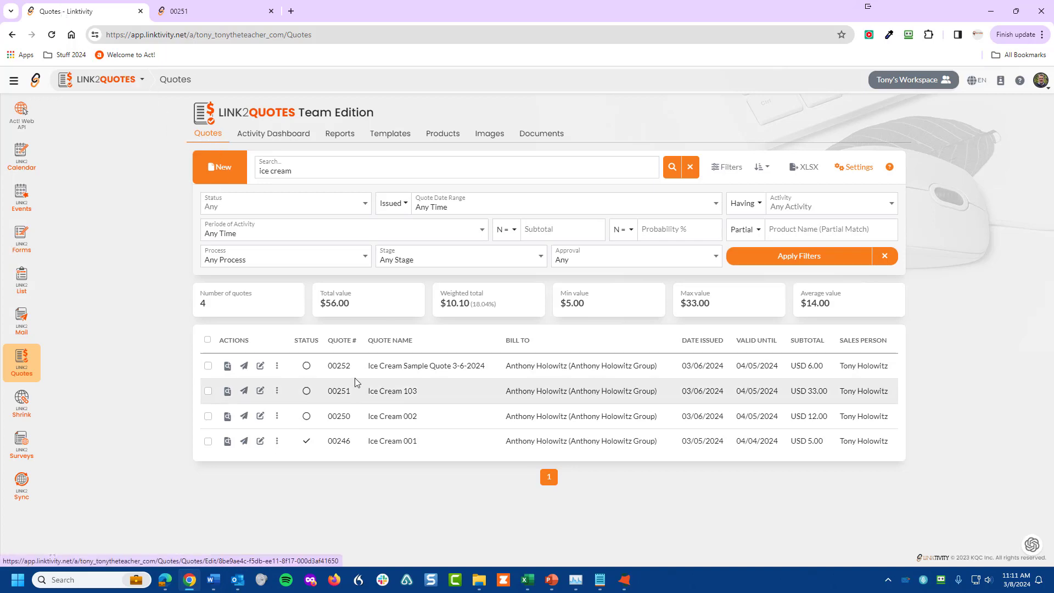
click(266, 137)
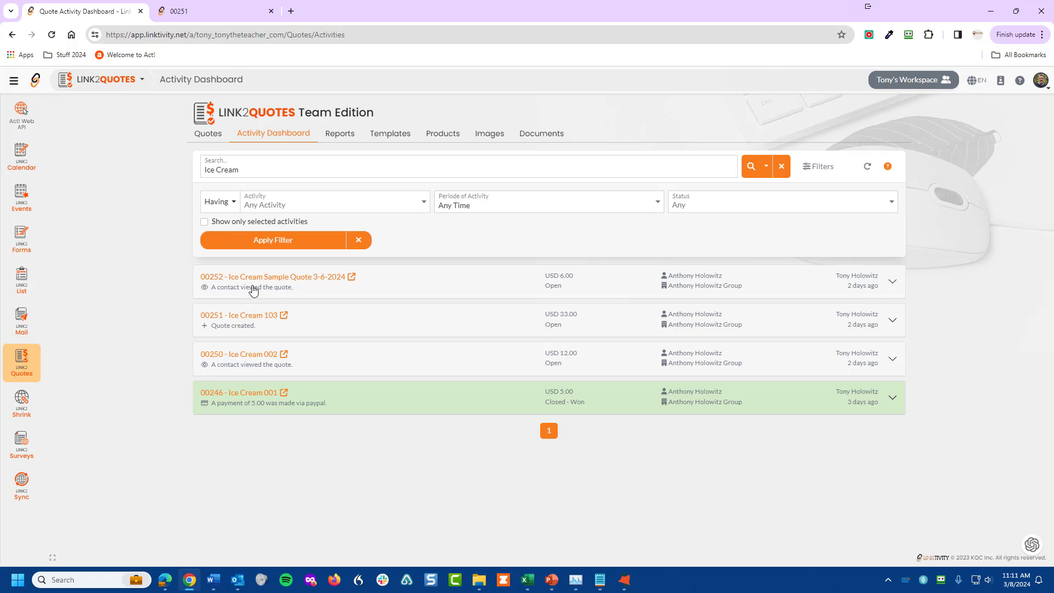
click(339, 138)
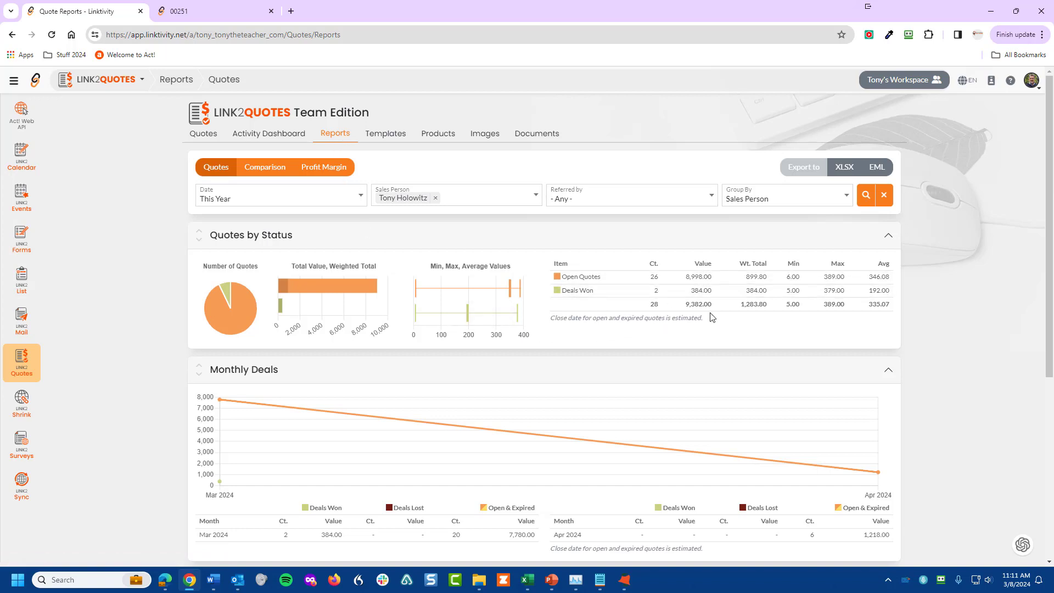
click(389, 134)
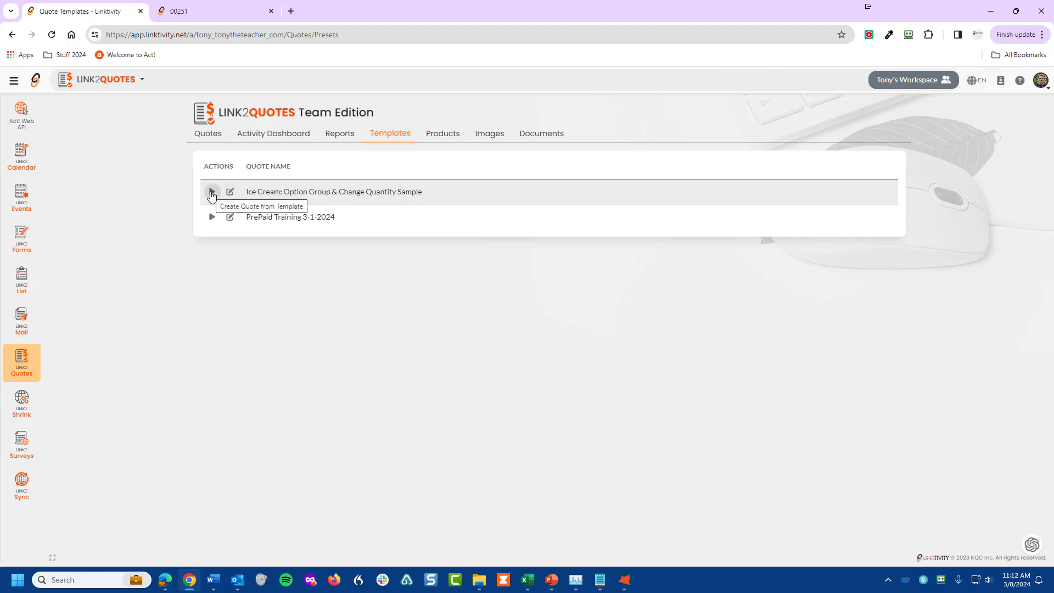
click(454, 136)
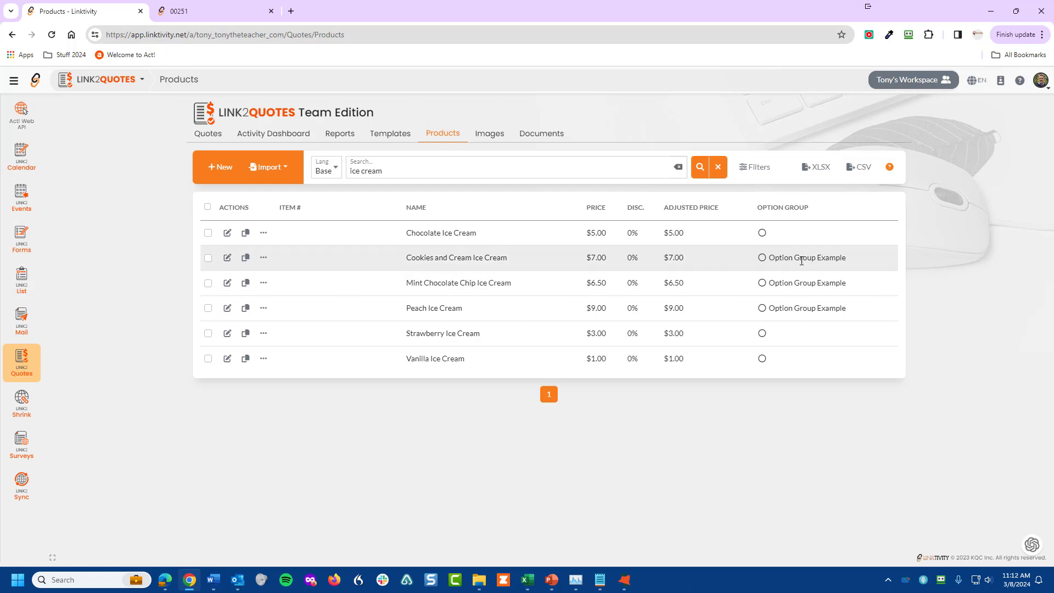
Open the Chocolate Ice Cream product for editing and view the available product types.
click(227, 235)
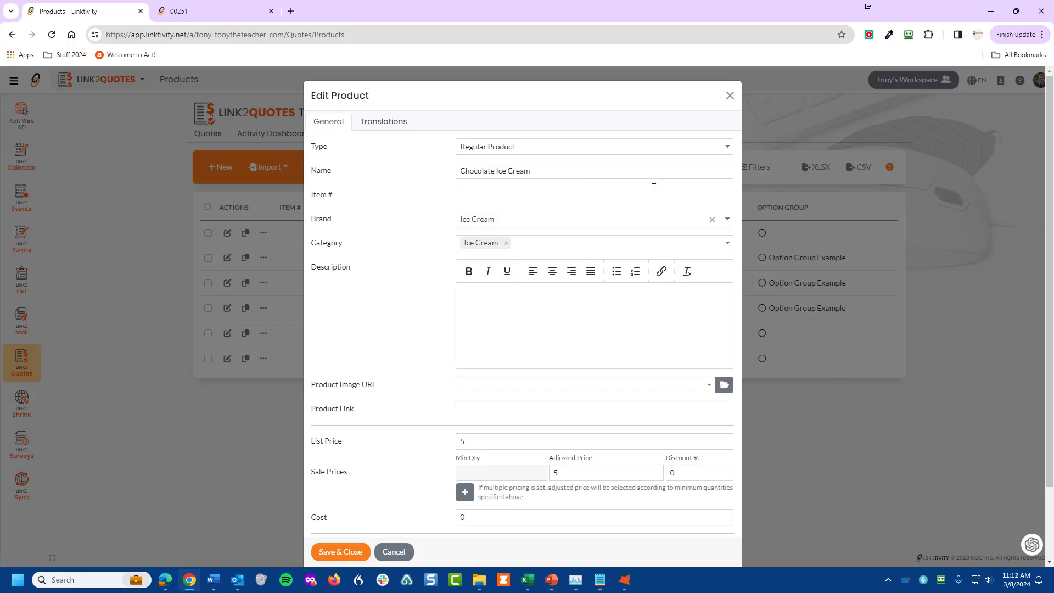
drag(498, 96, 501, 56)
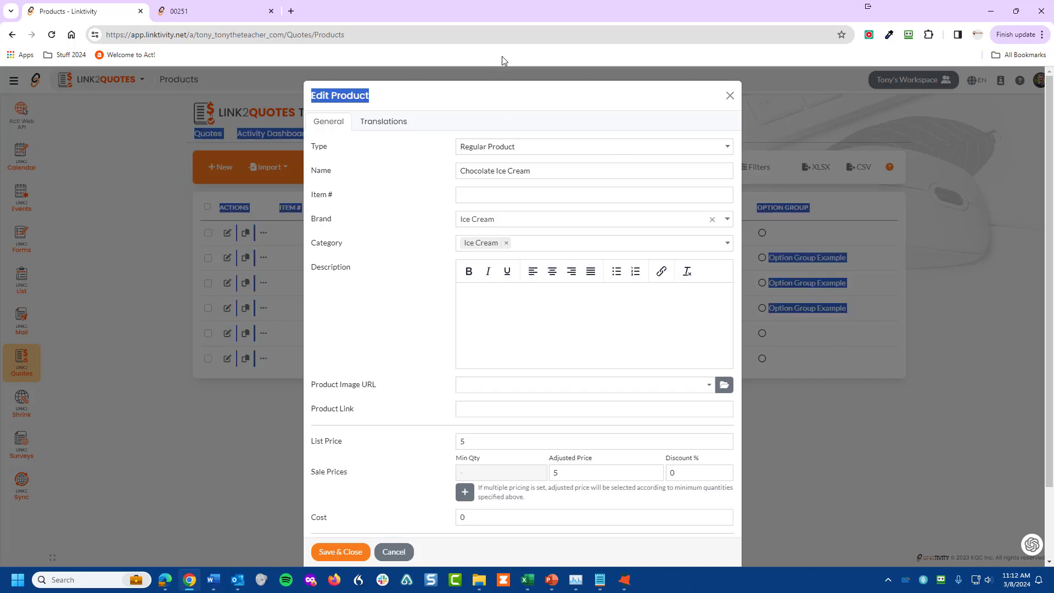
click(483, 96)
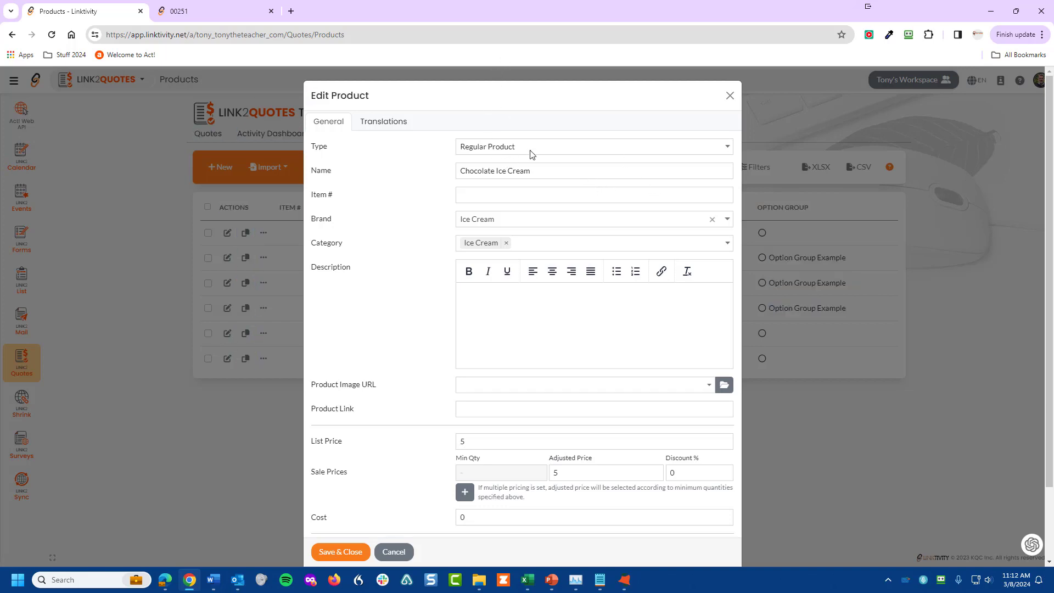
click(728, 148)
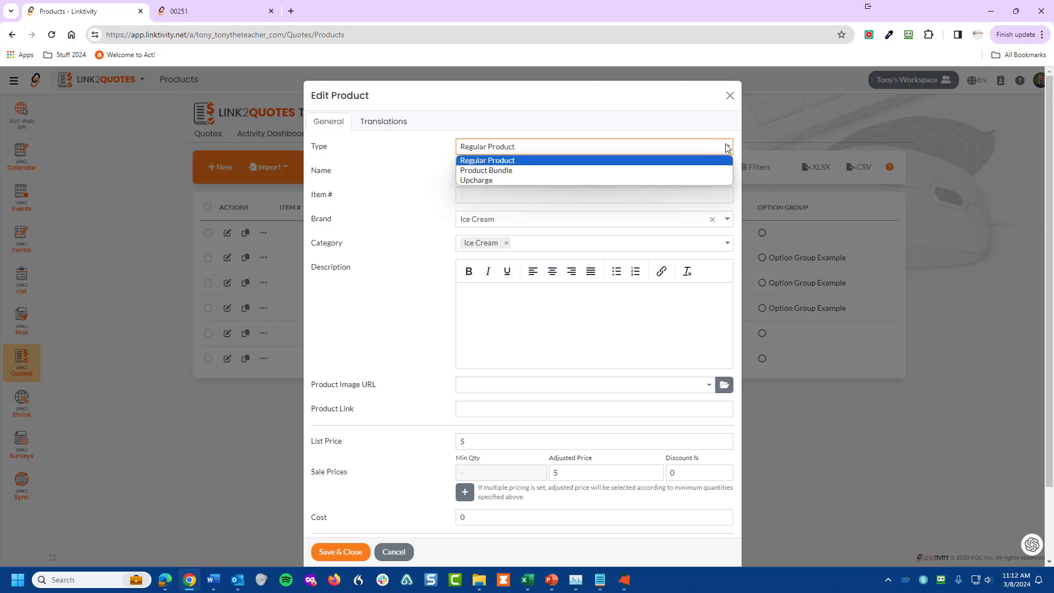
click(728, 147)
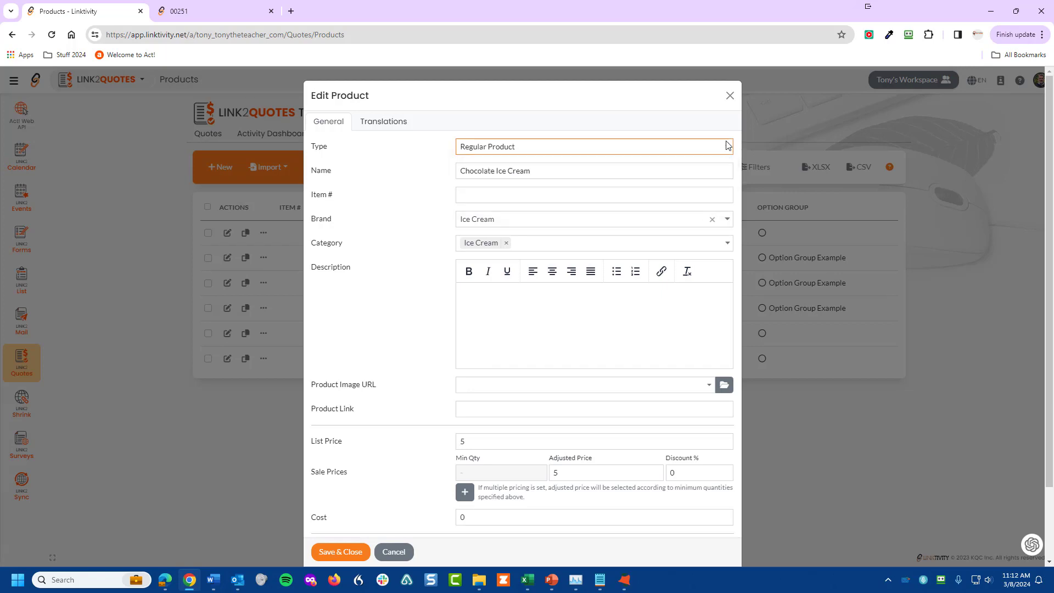
Examine the product's item number, description, image, link, pricing and option settings, and close it without changes.
click(503, 196)
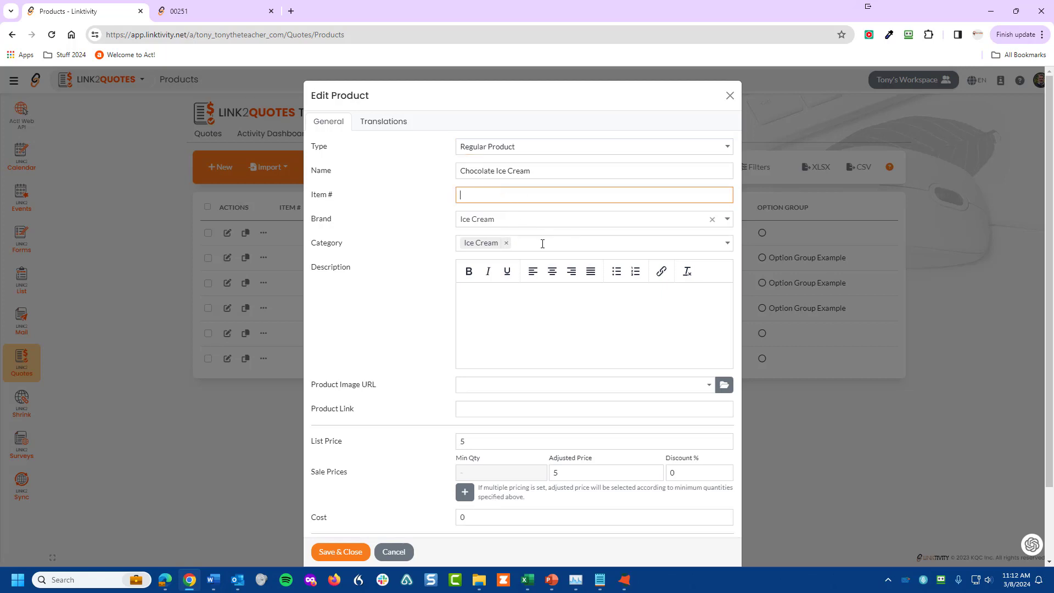
click(472, 294)
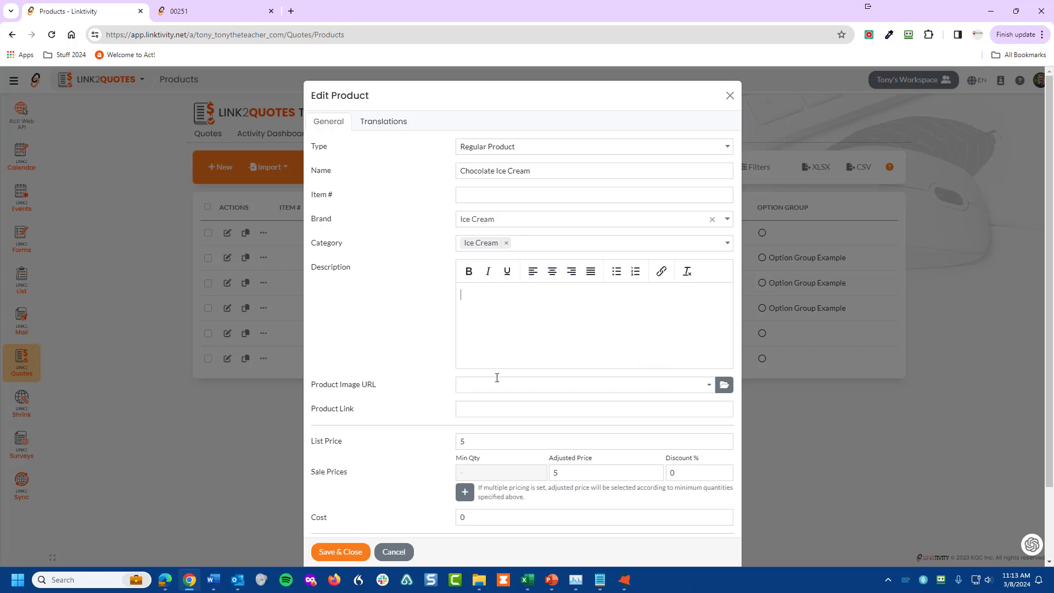
click(474, 383)
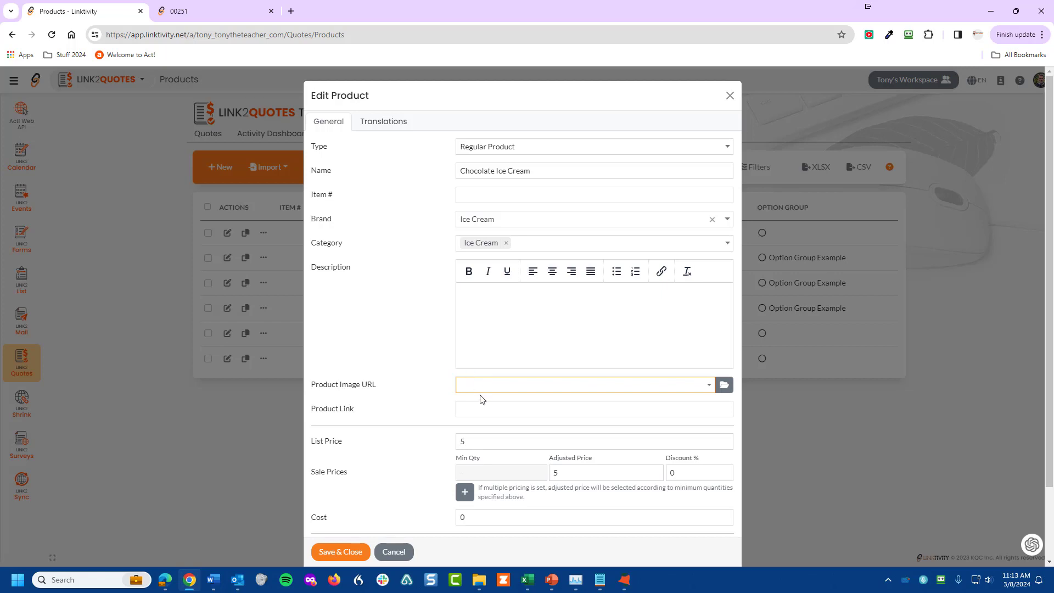
click(469, 409)
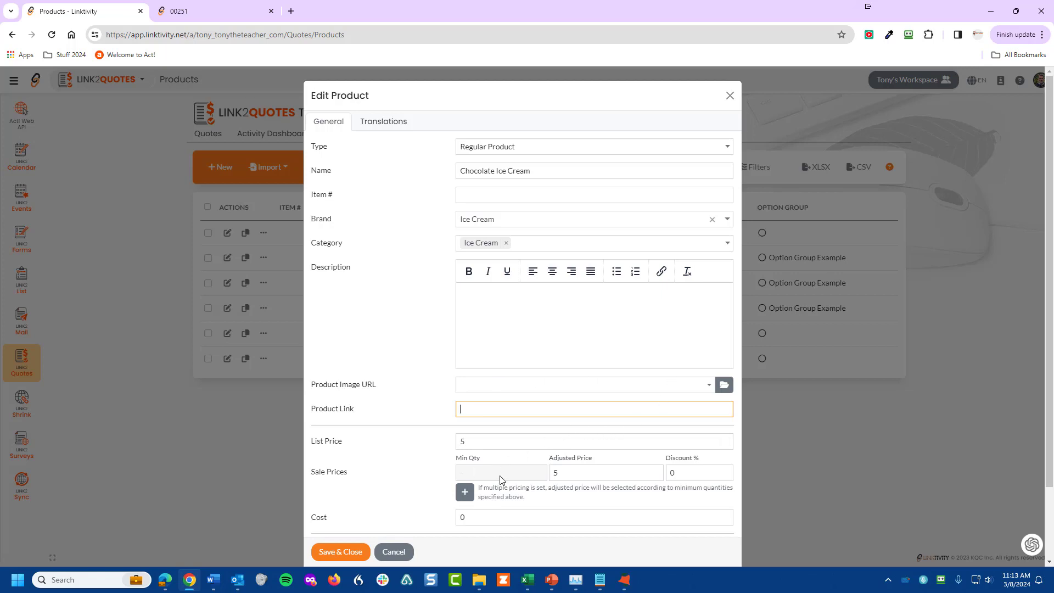
scroll(500, 478, down, 1)
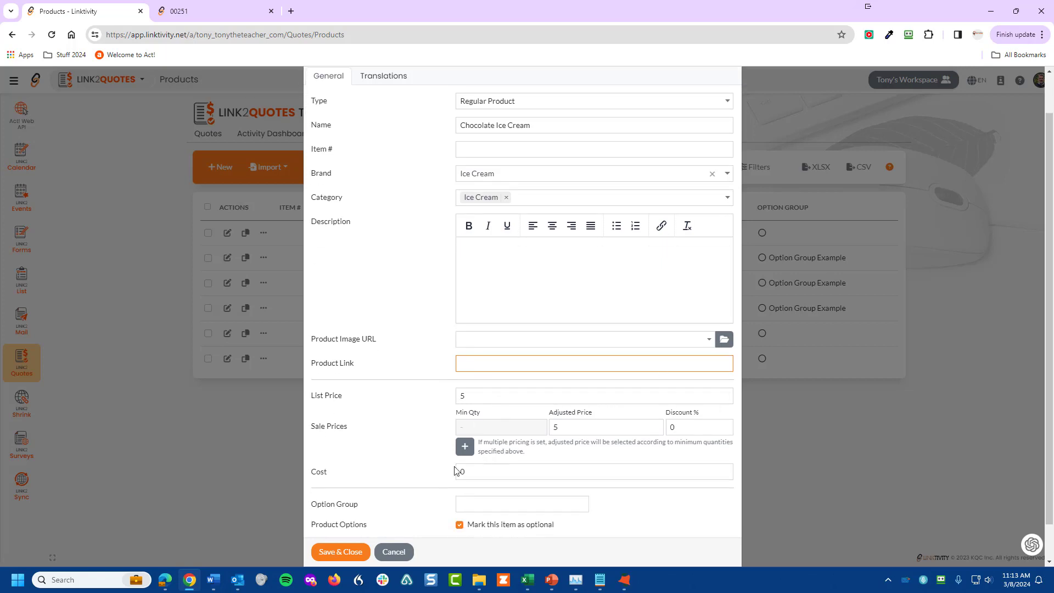
scroll(482, 475, down, 1)
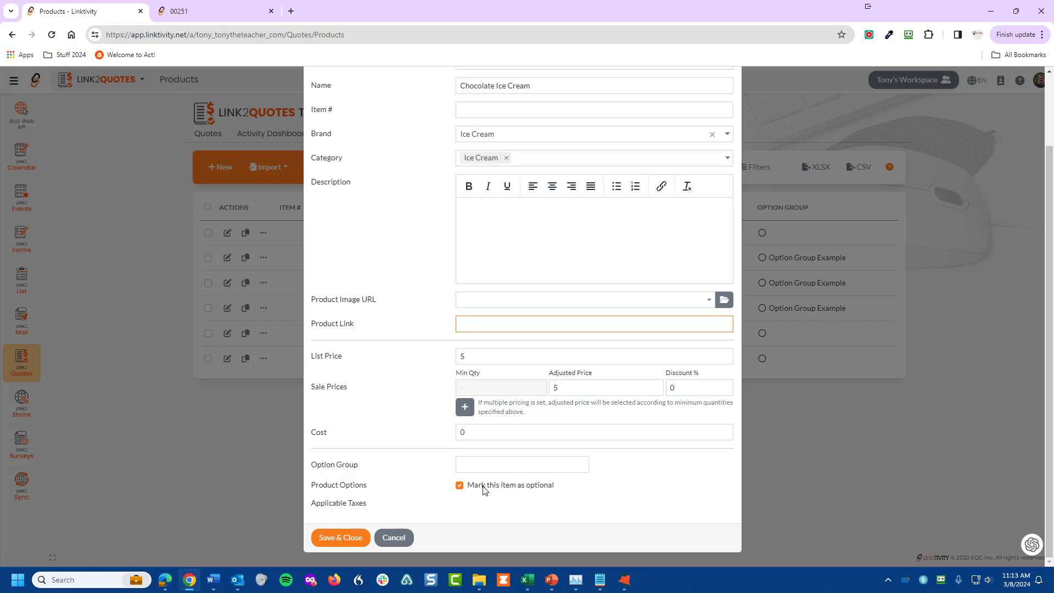
scroll(435, 196, up, 2)
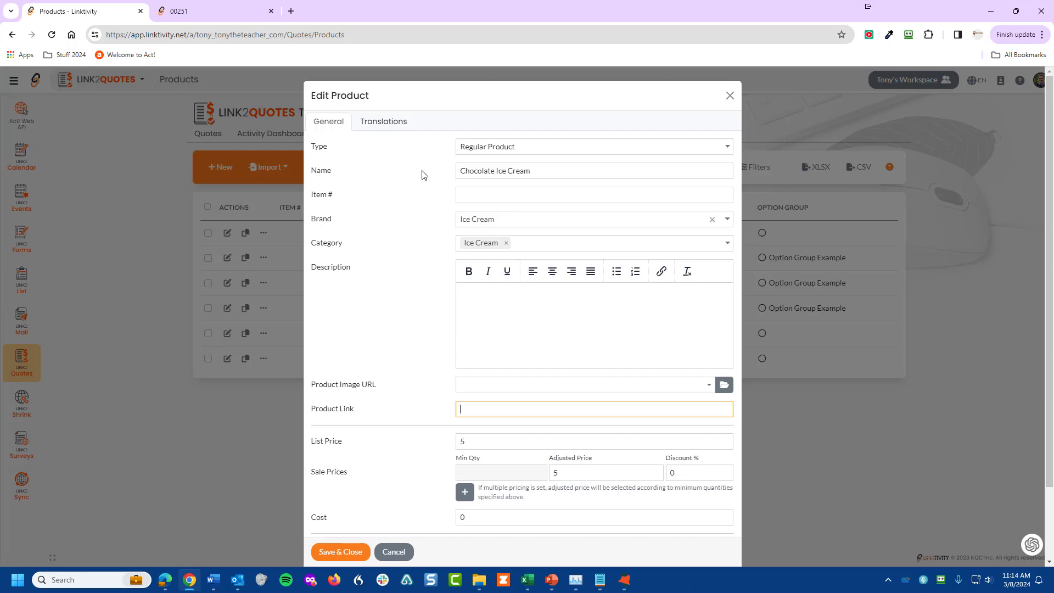
click(730, 97)
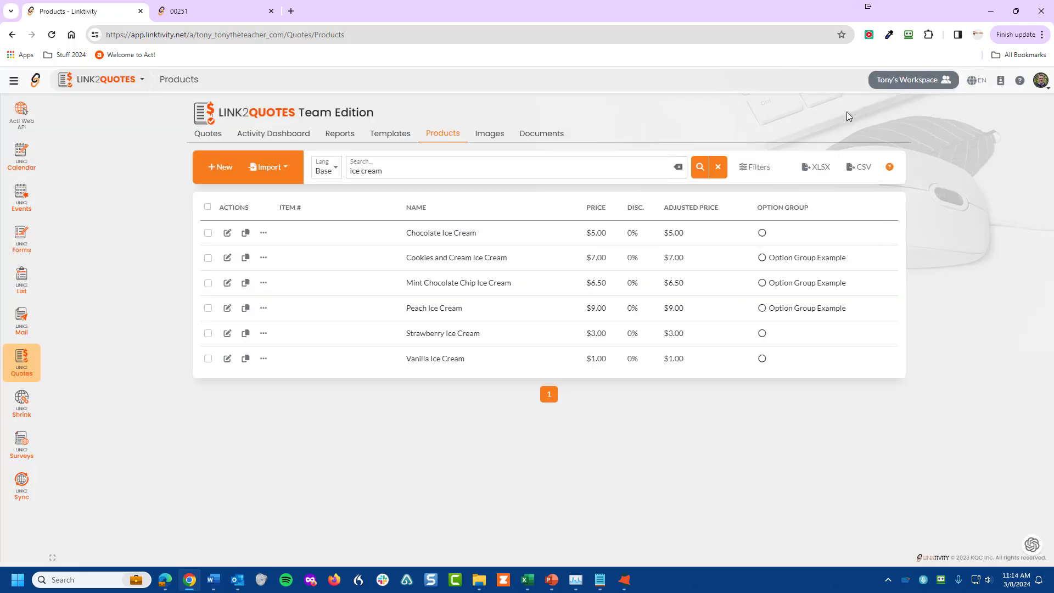
Open Ice Cream Sample Quote 3-6-2024 for editing and review its general details down to the preface body.
click(208, 135)
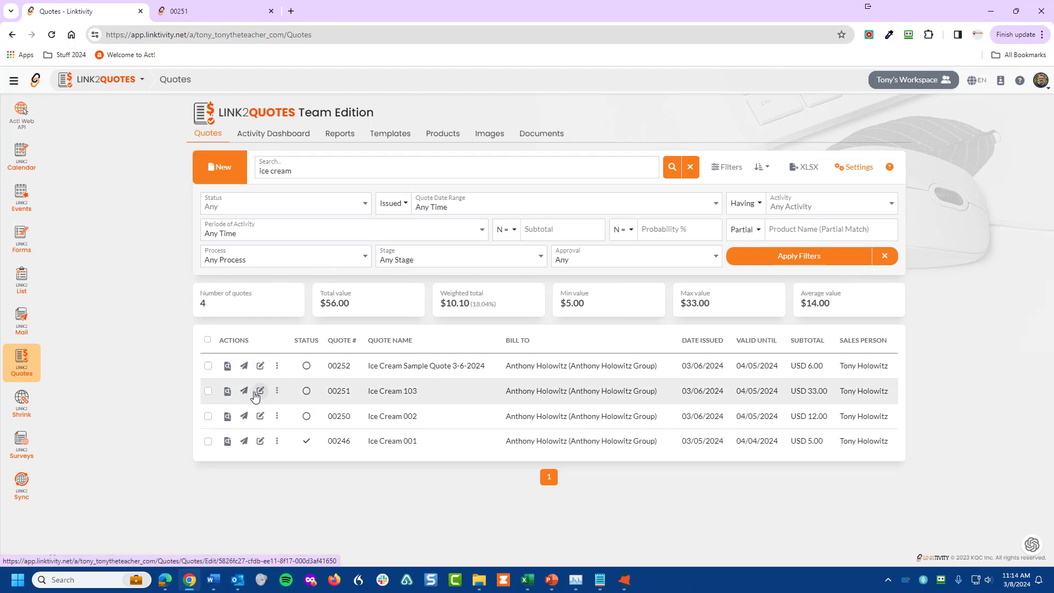
click(262, 368)
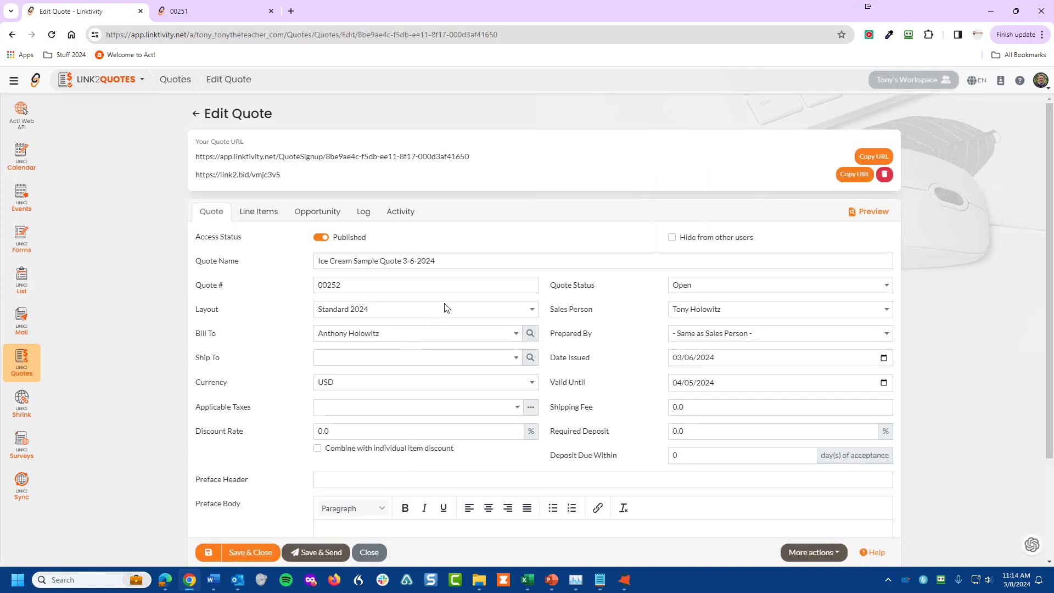
scroll(444, 308, down, 1)
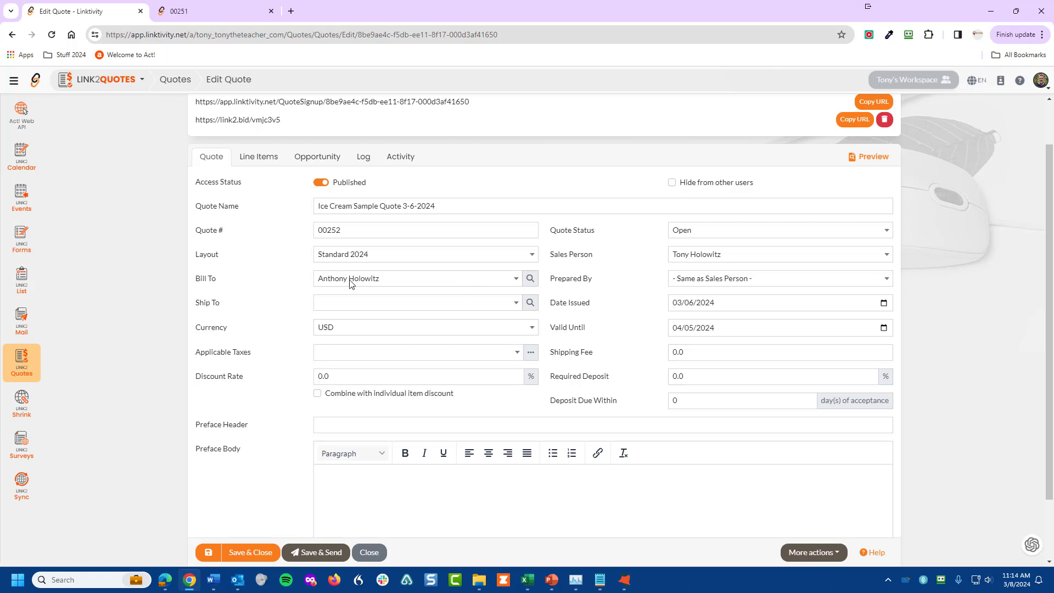
scroll(350, 282, down, 2)
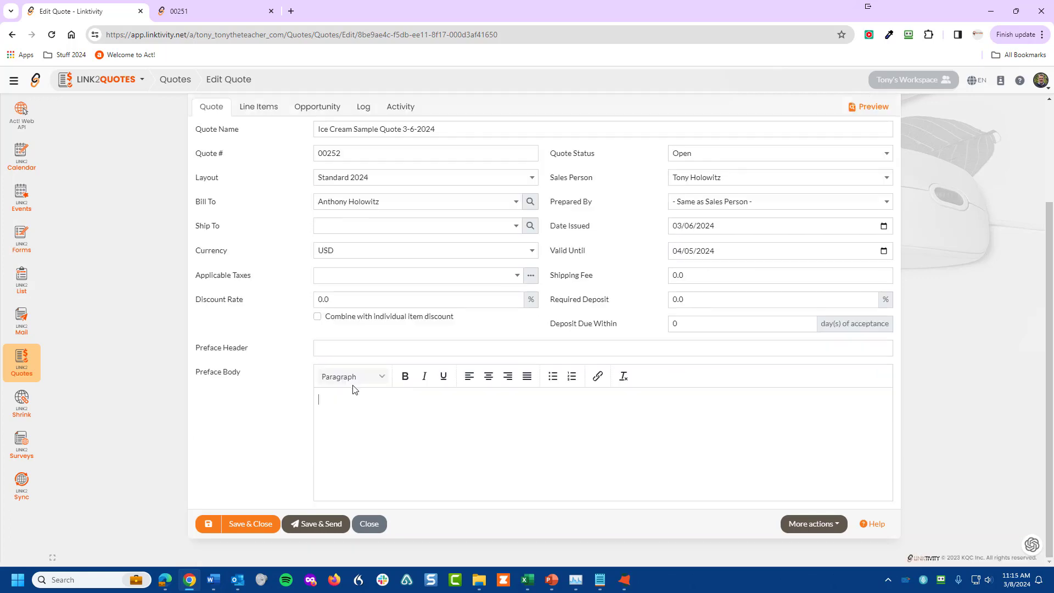
Examine the properties of the quote's Chocolate Ice Cream line item and the item types available to add.
click(265, 108)
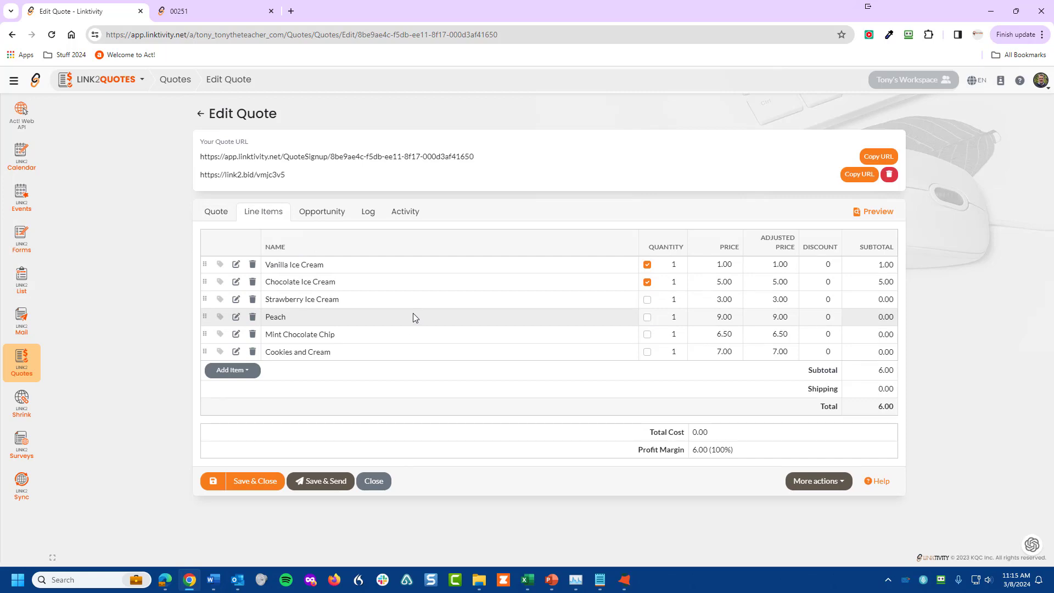
click(444, 283)
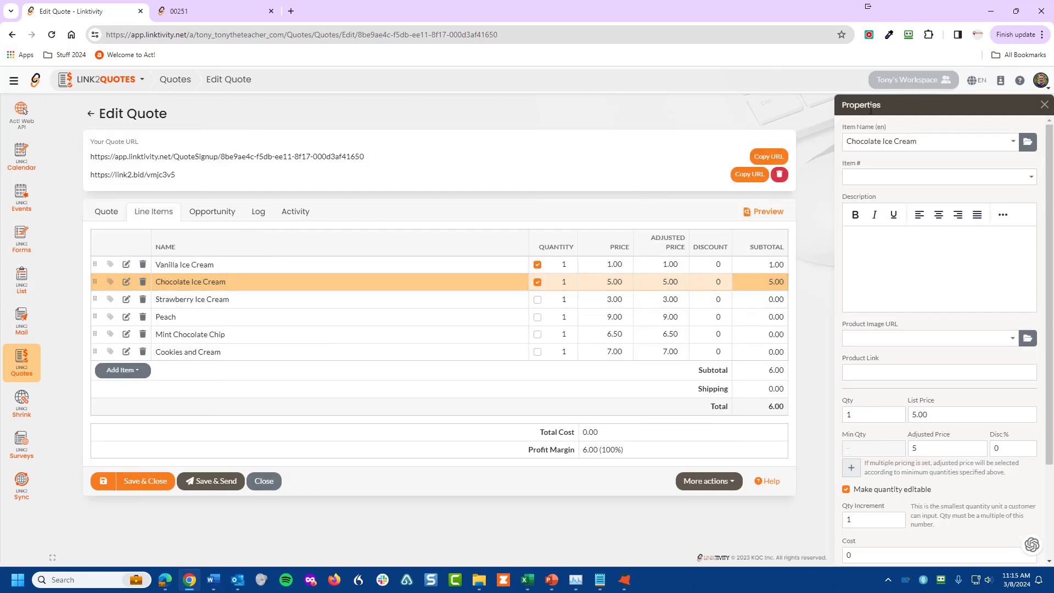
scroll(895, 322, down, 3)
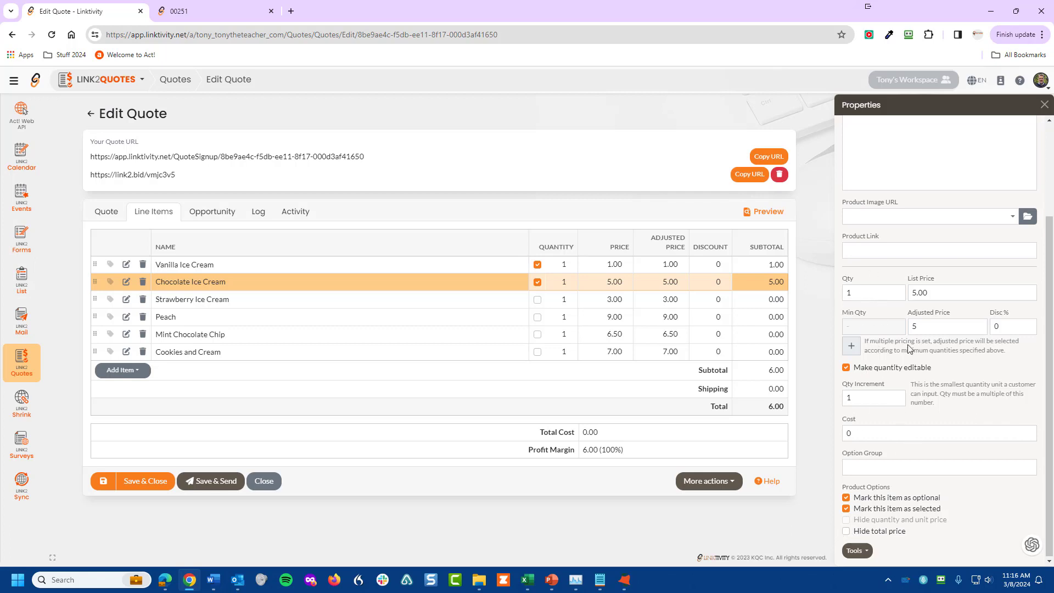
scroll(901, 319, up, 2)
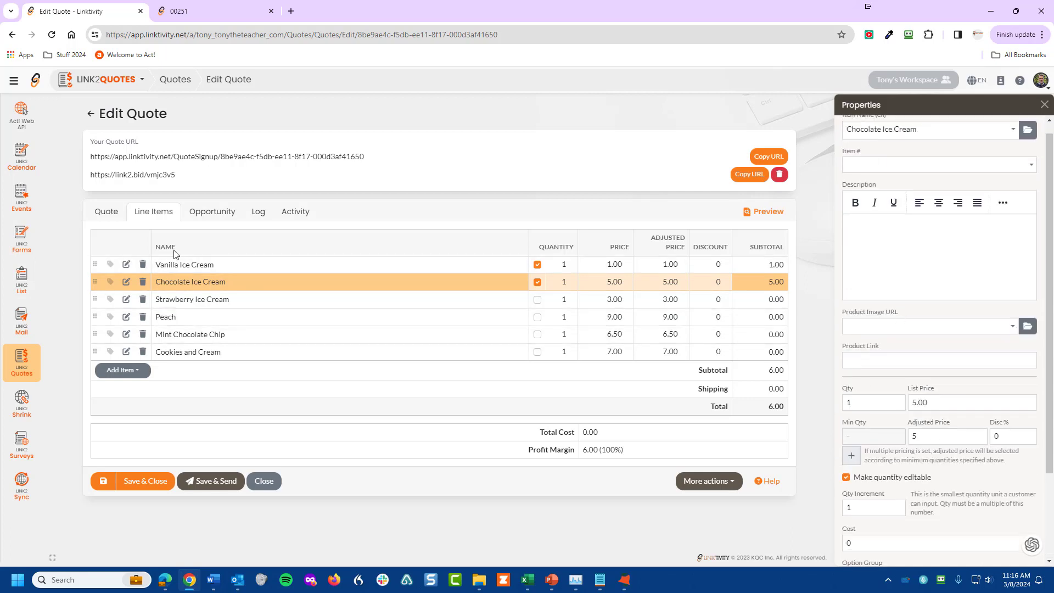
click(137, 375)
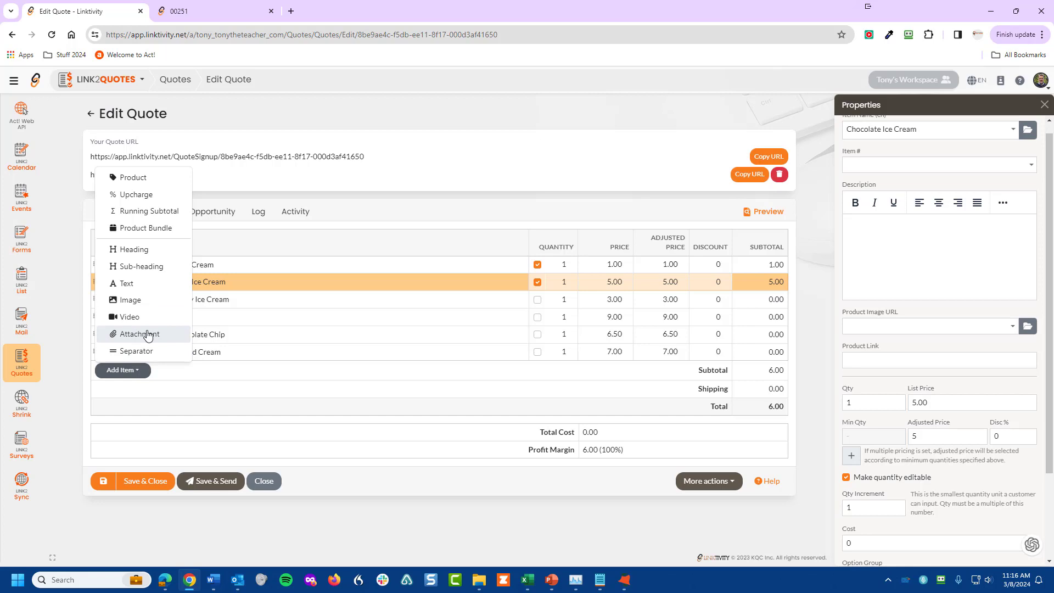
click(308, 179)
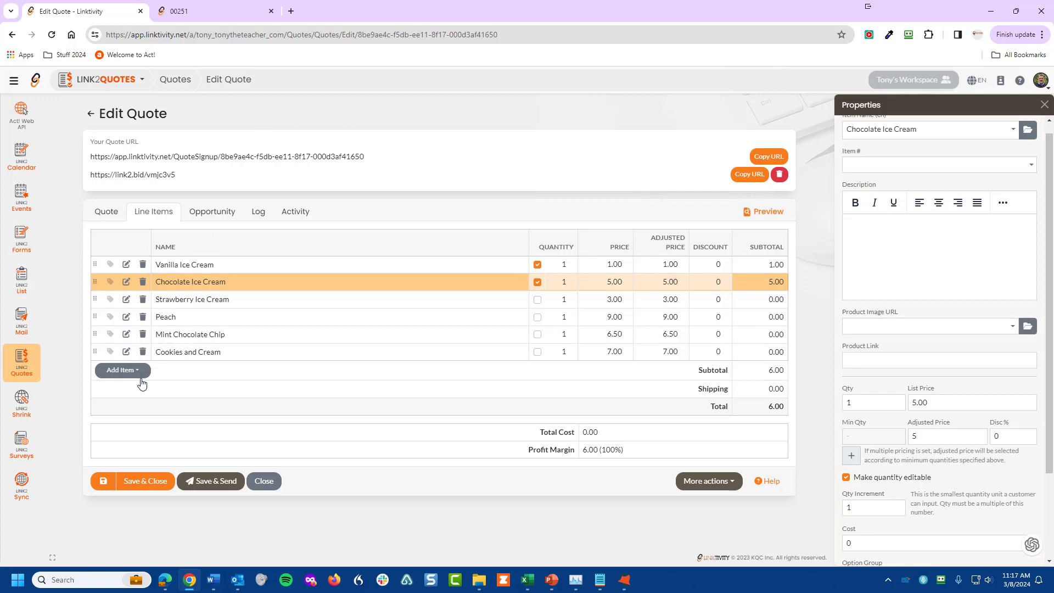
Save the ice cream sample quote and open its customer preview.
click(102, 482)
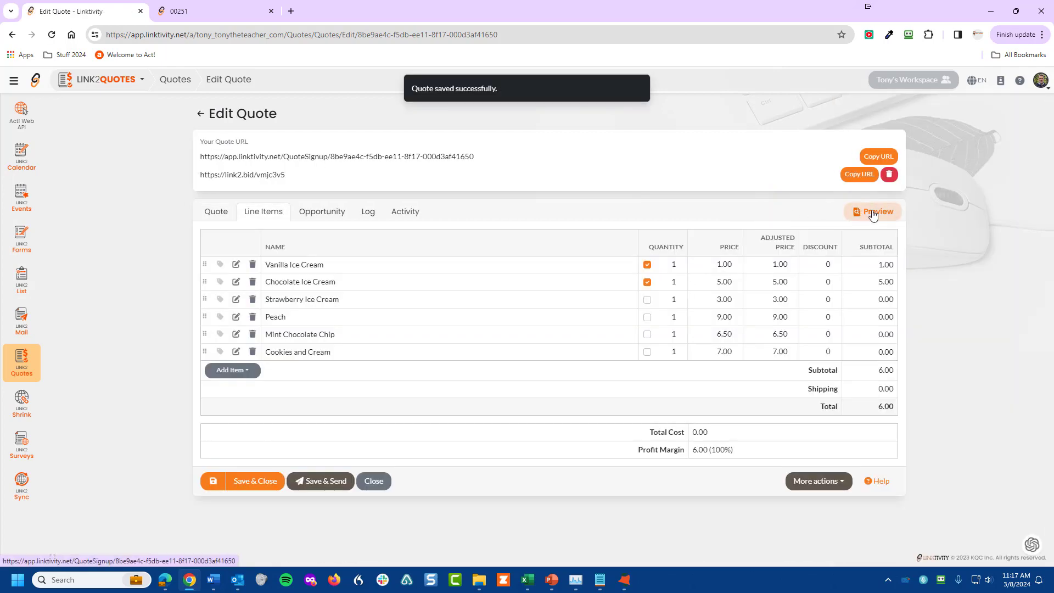
click(873, 213)
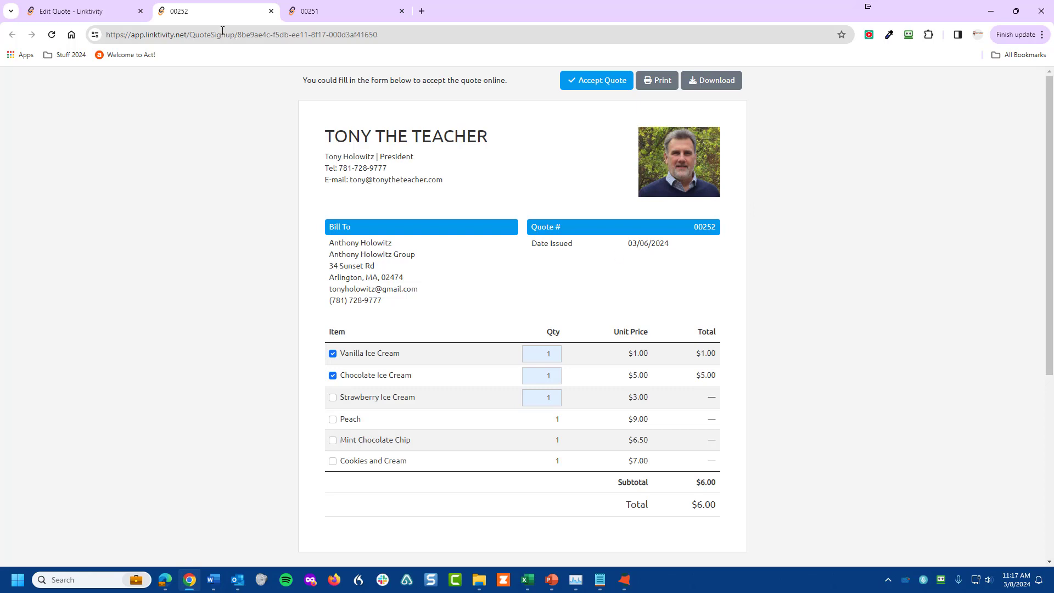
Compare the sample quote's line items with the Ice Cream 103 customer page, and open the sample quote's email with its online link selected.
click(82, 11)
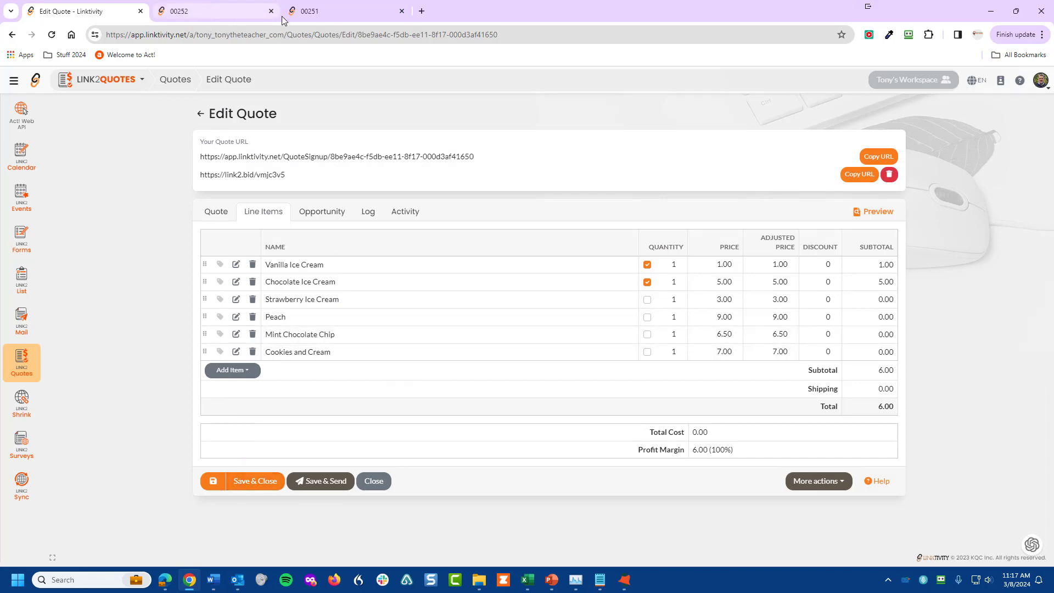
click(299, 12)
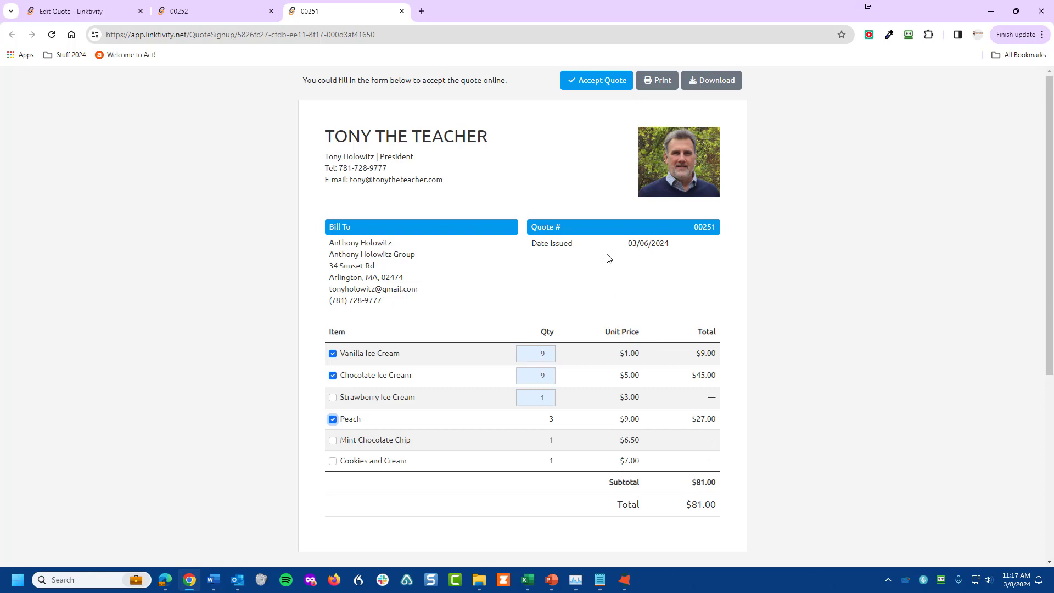
click(84, 17)
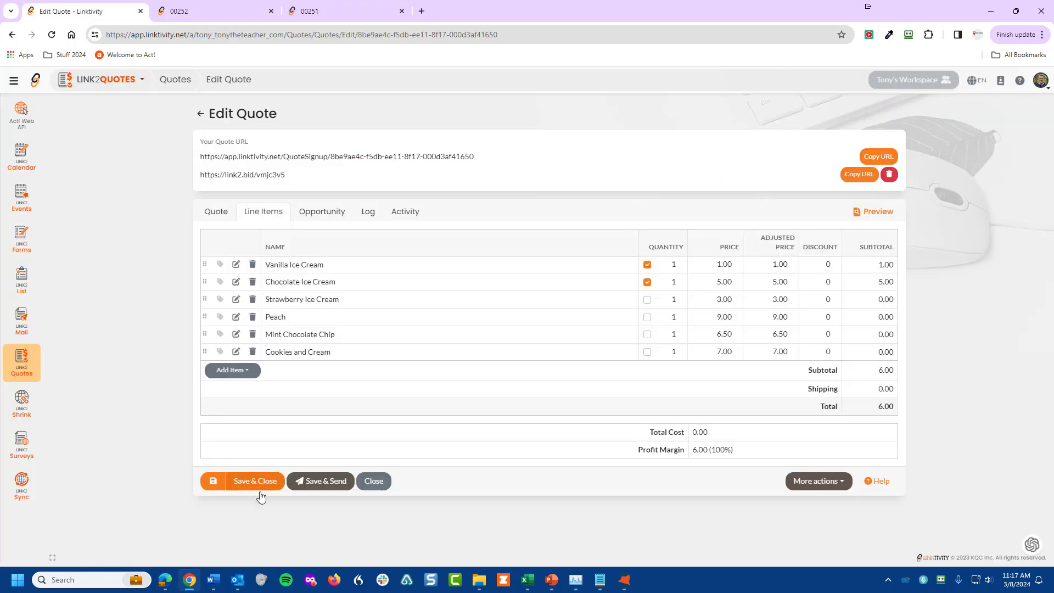
click(316, 481)
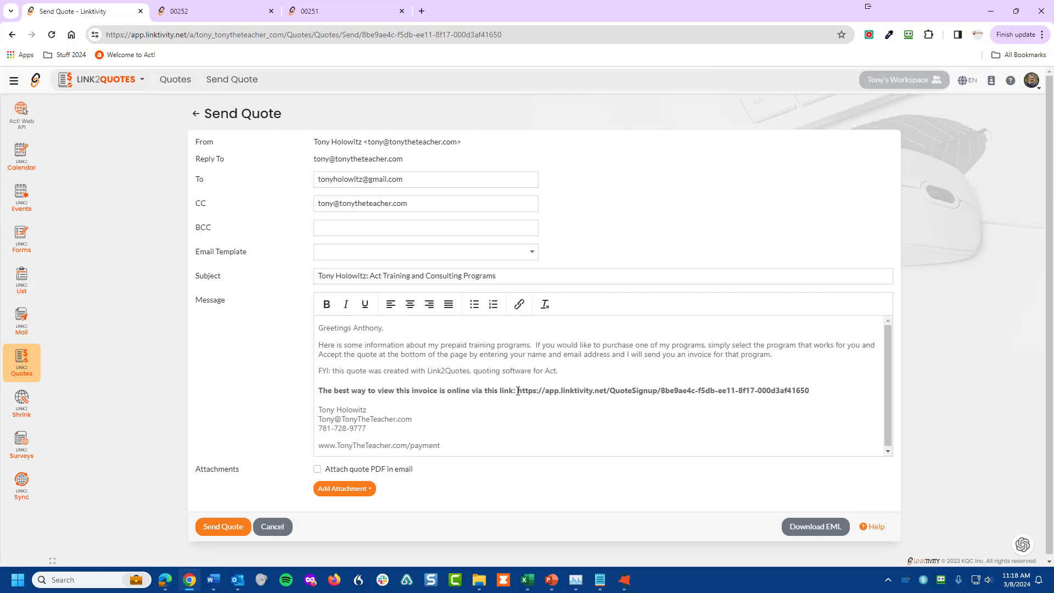
drag(517, 390, 809, 385)
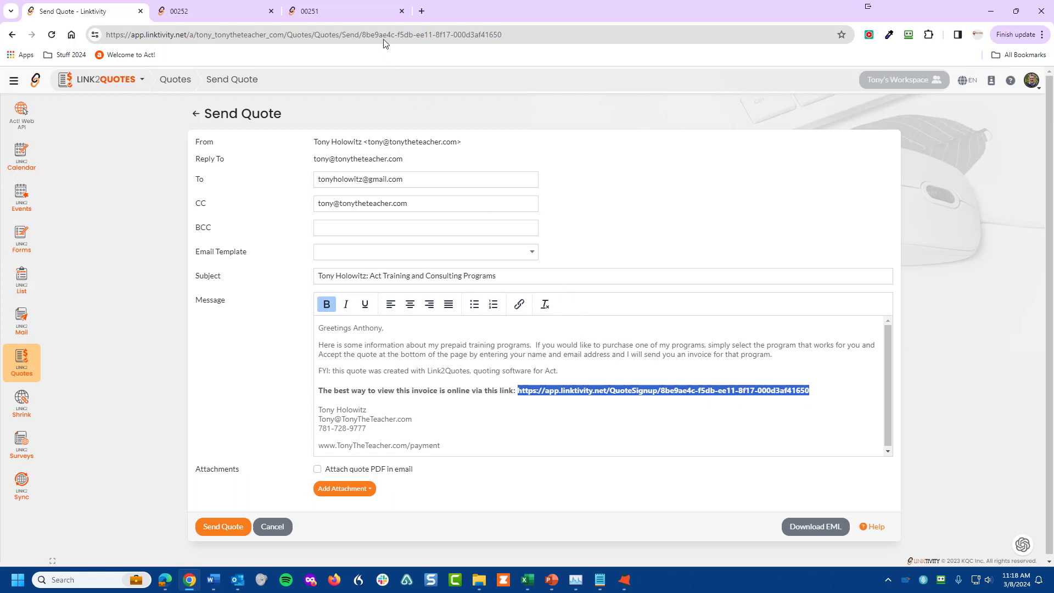
Examine the quote acceptance form on the Ice Cream 103 customer page, starting at its name field.
mouse_move(338, 16)
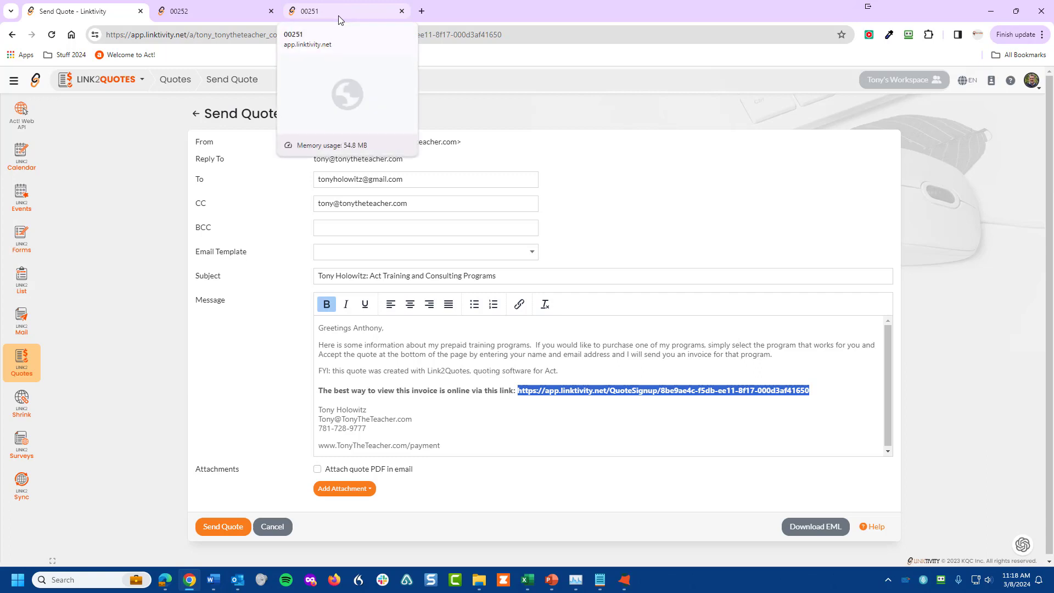
click(338, 10)
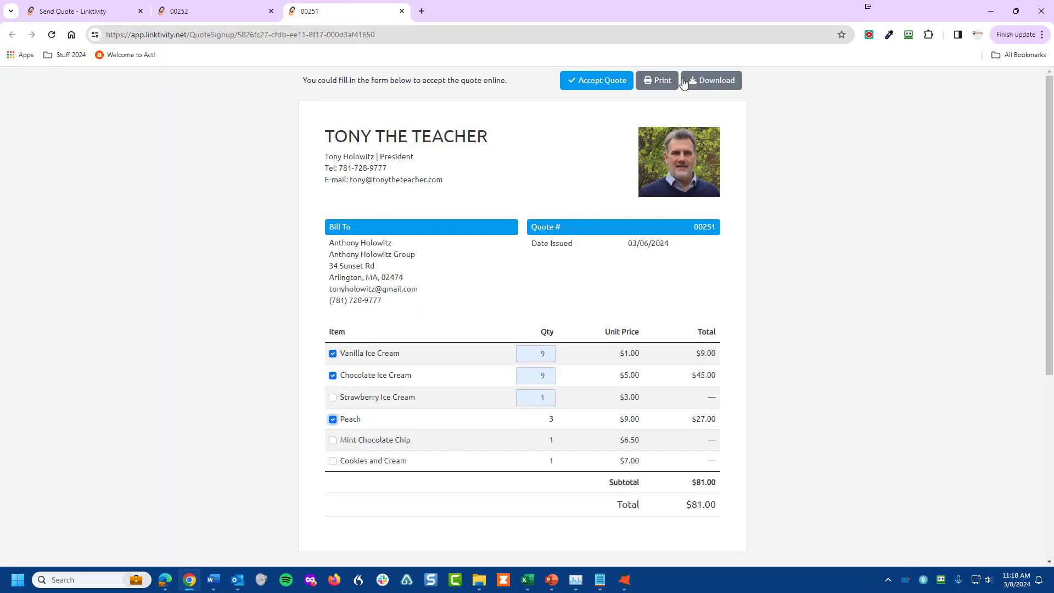
click(586, 83)
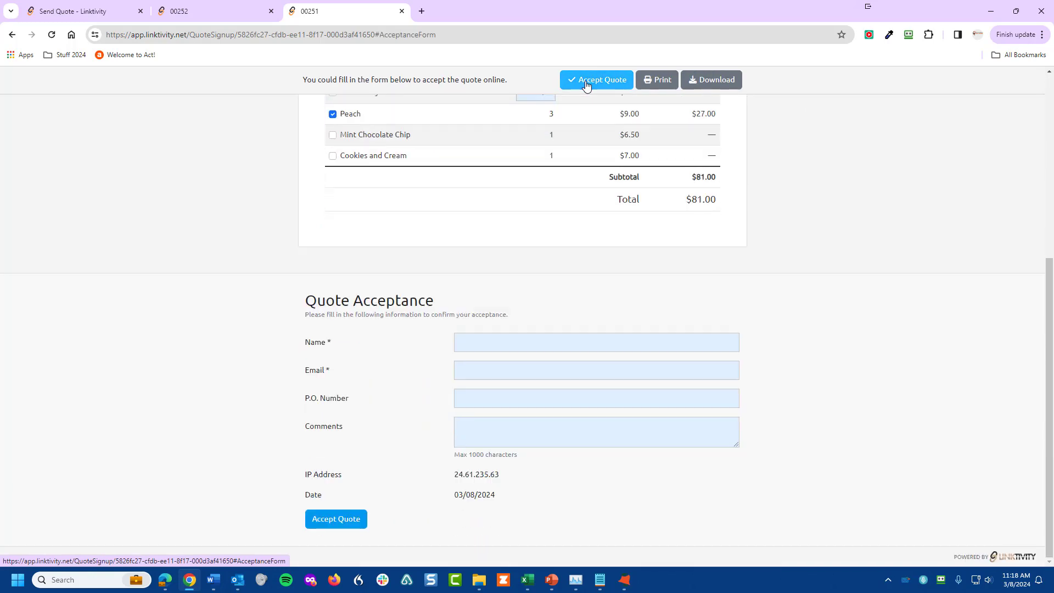
click(466, 342)
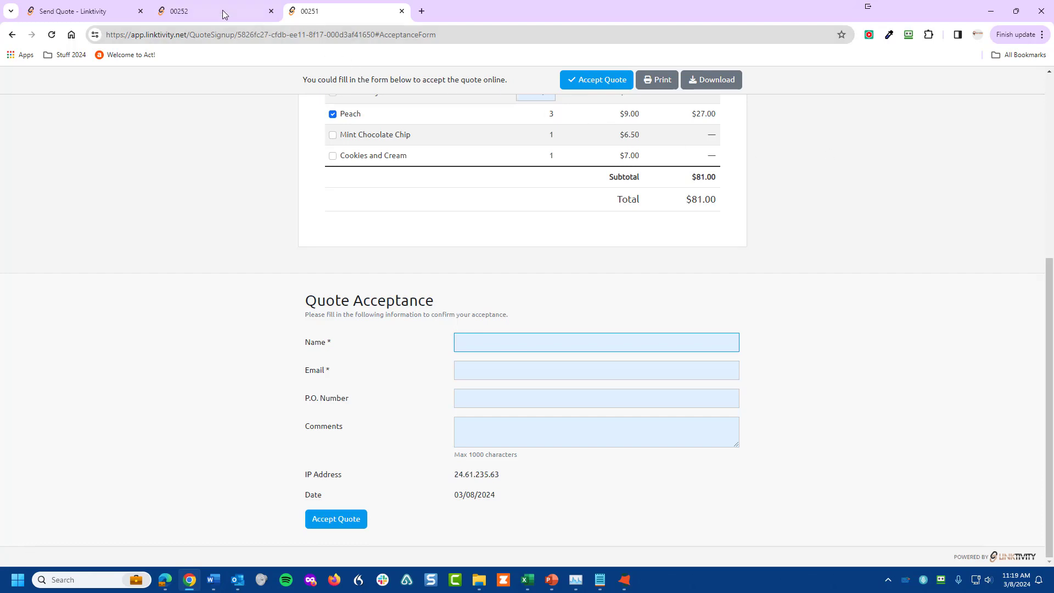
Leave the quote email unsent and examine the full activity history of the Ice Cream 001 quote.
click(91, 15)
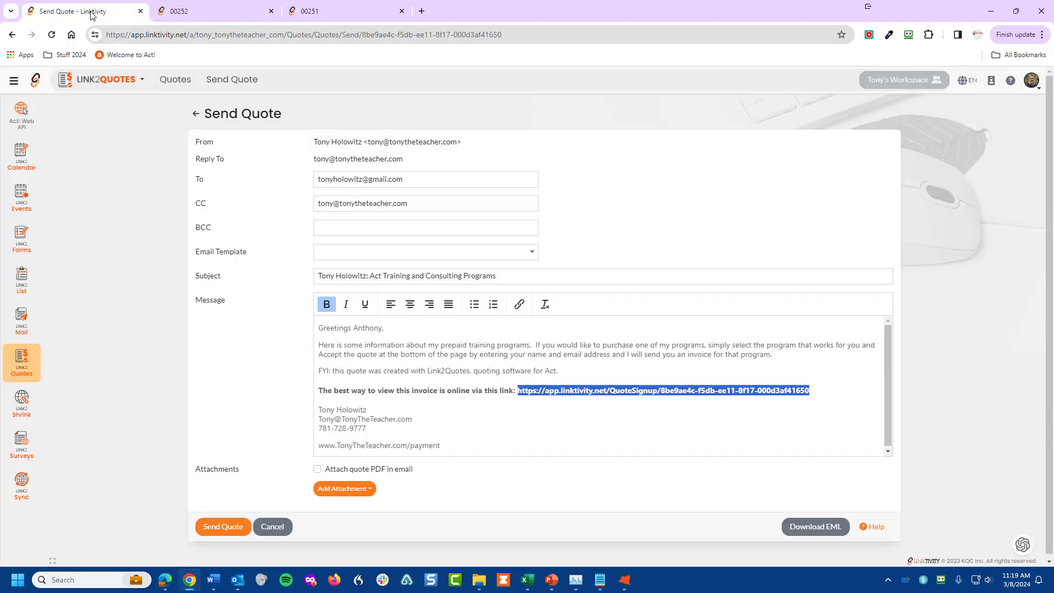
click(195, 116)
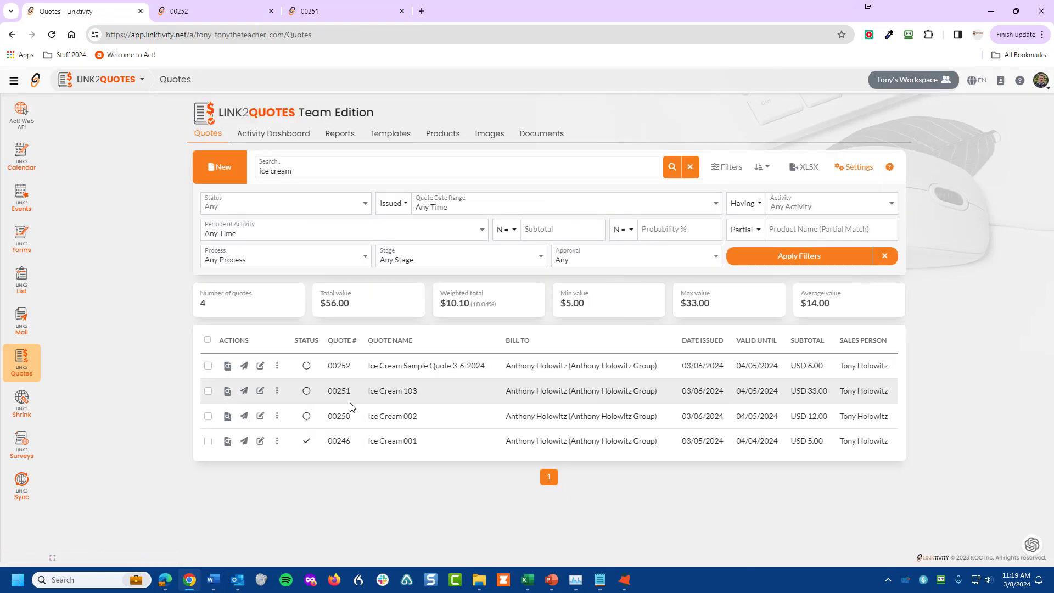
click(273, 135)
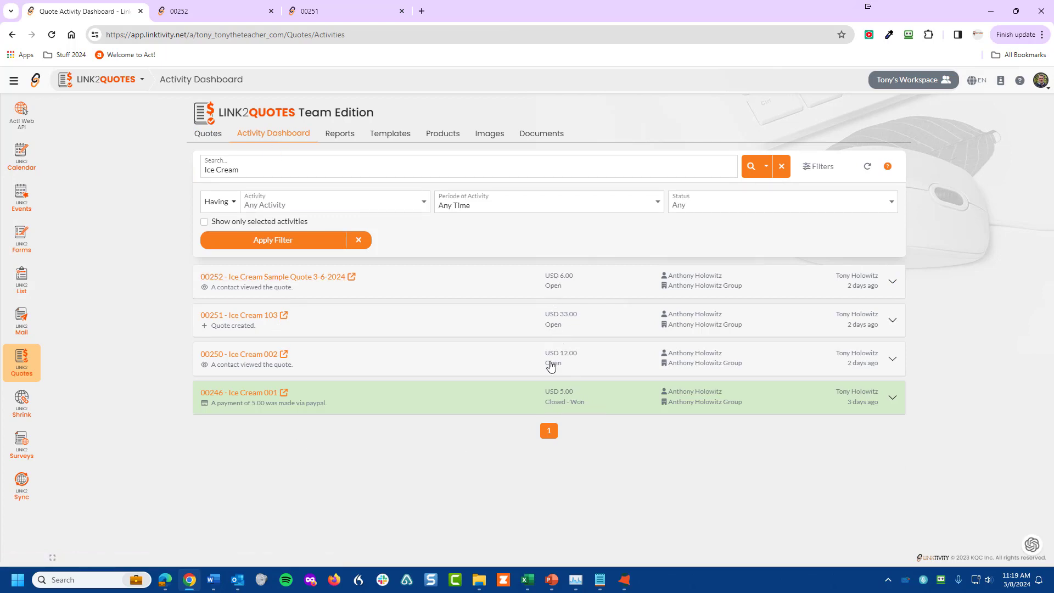
click(895, 400)
click(894, 400)
click(895, 400)
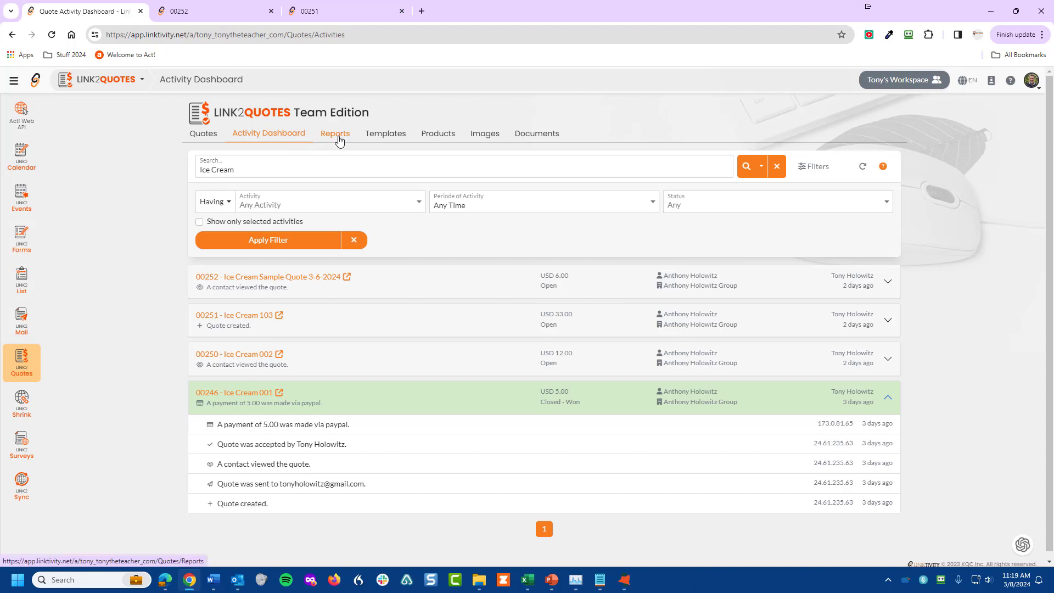
Look through the reports, quote templates, products, image gallery and supplementary documents, and return to the list of quotes.
click(336, 137)
click(385, 138)
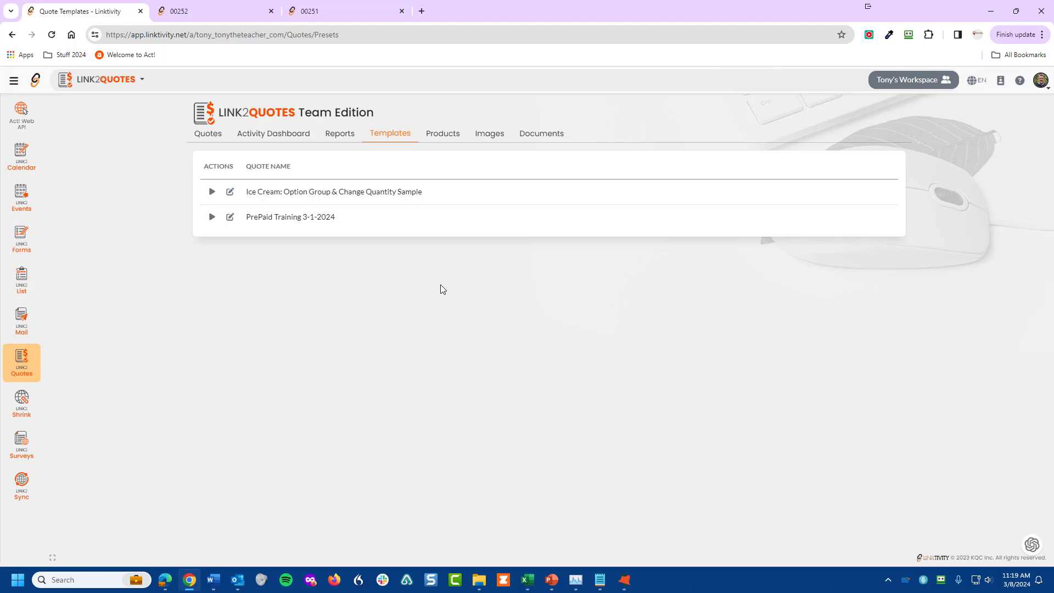
click(437, 136)
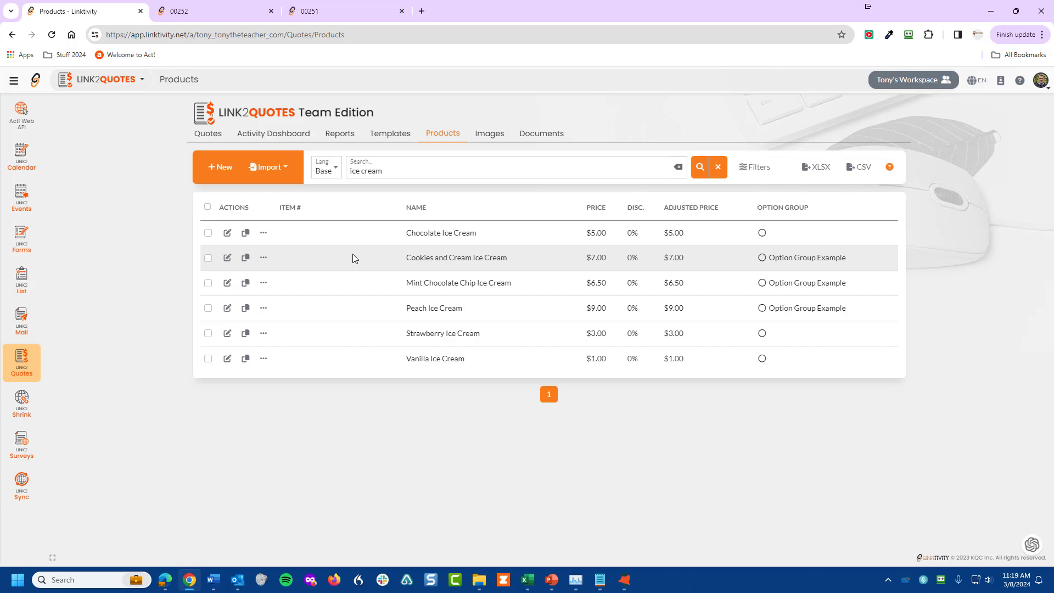
click(487, 136)
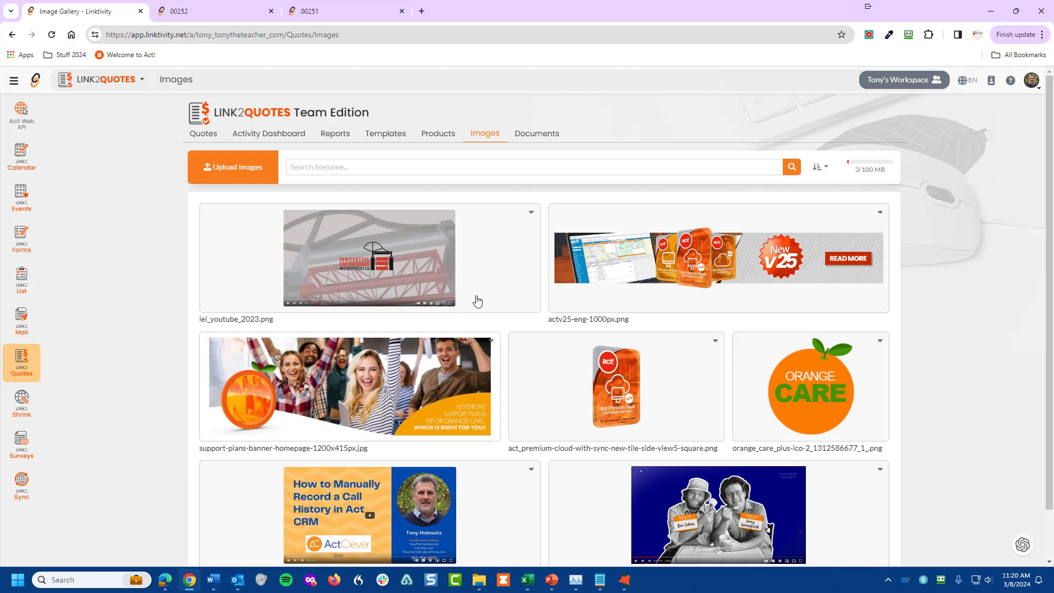
click(536, 140)
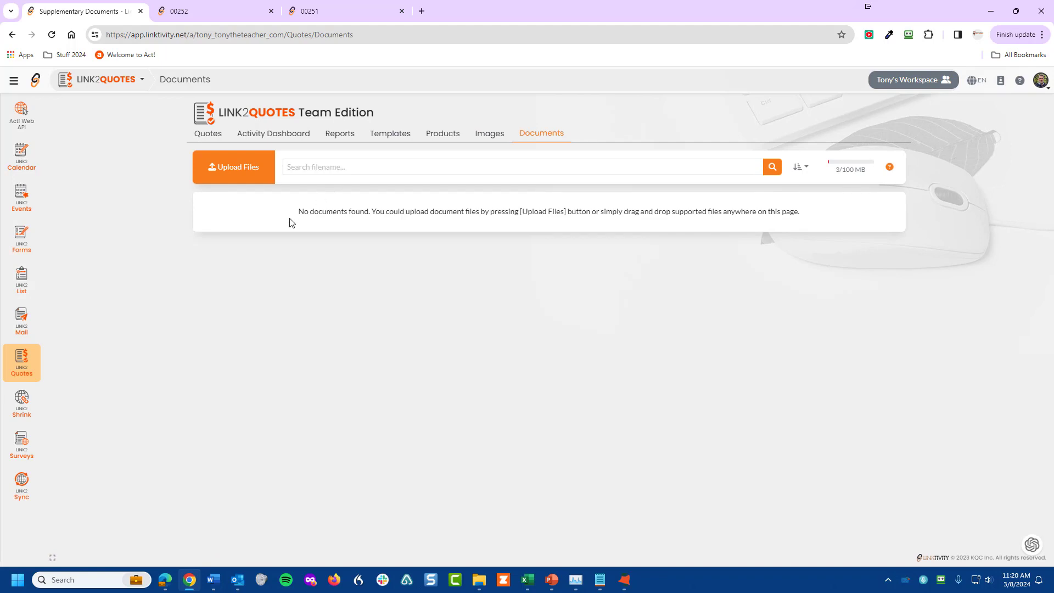
click(22, 360)
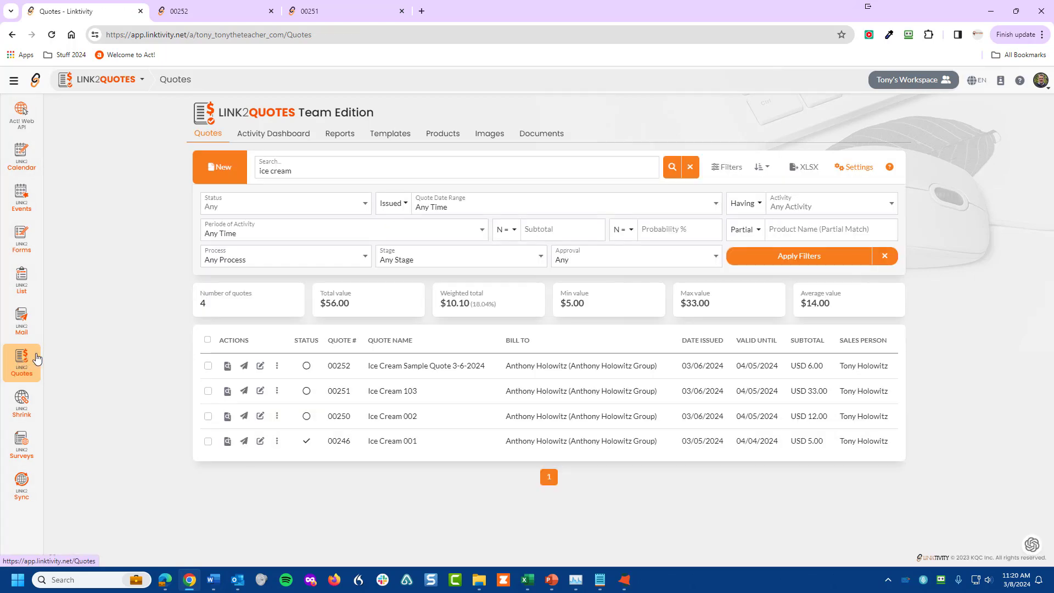